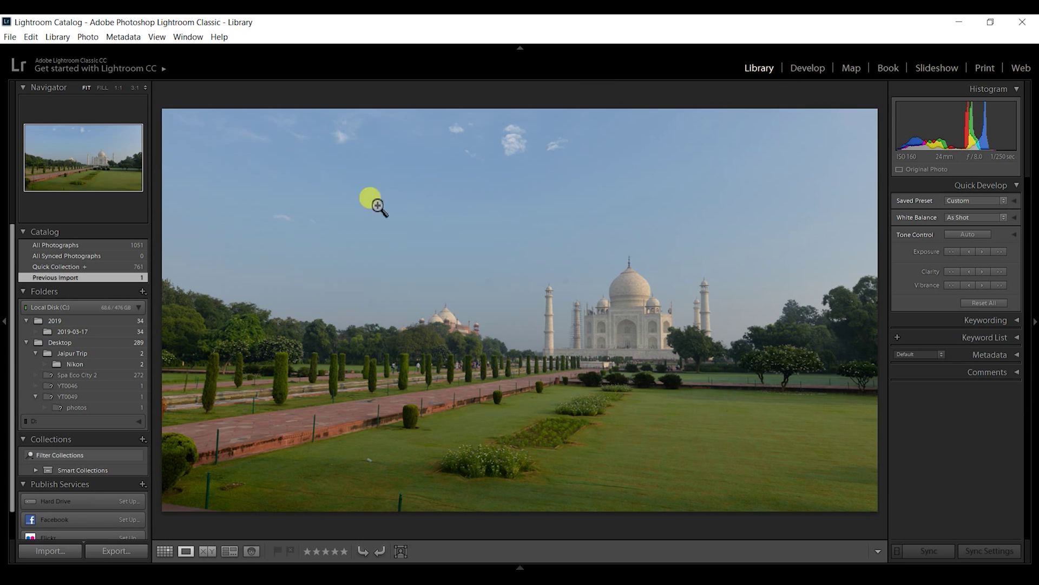
# - Switch briefly to the thumbnail Grid view and back to the single large photo
pyautogui.moveTo(167, 560)
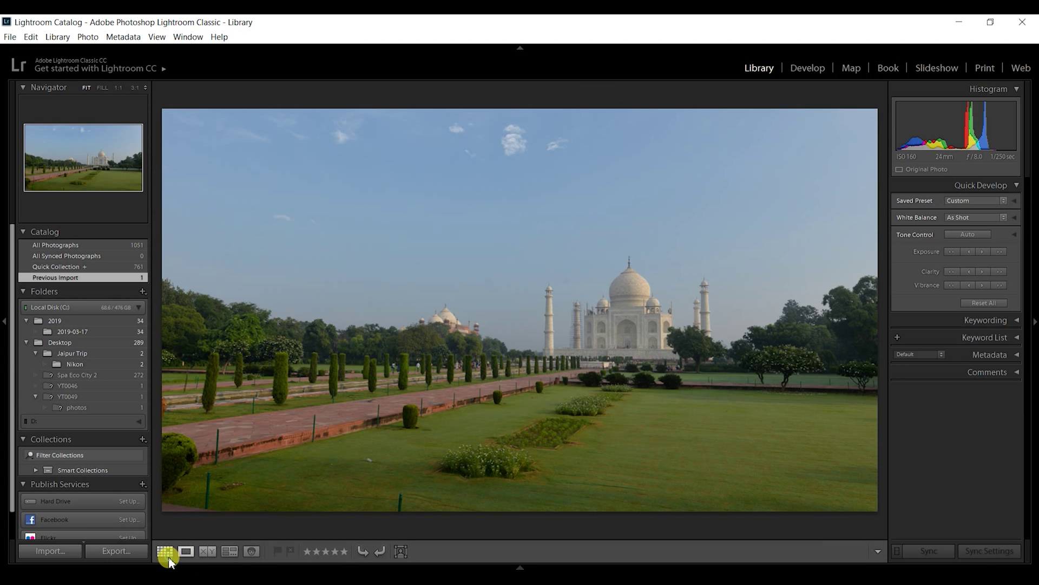
pyautogui.click(167, 557)
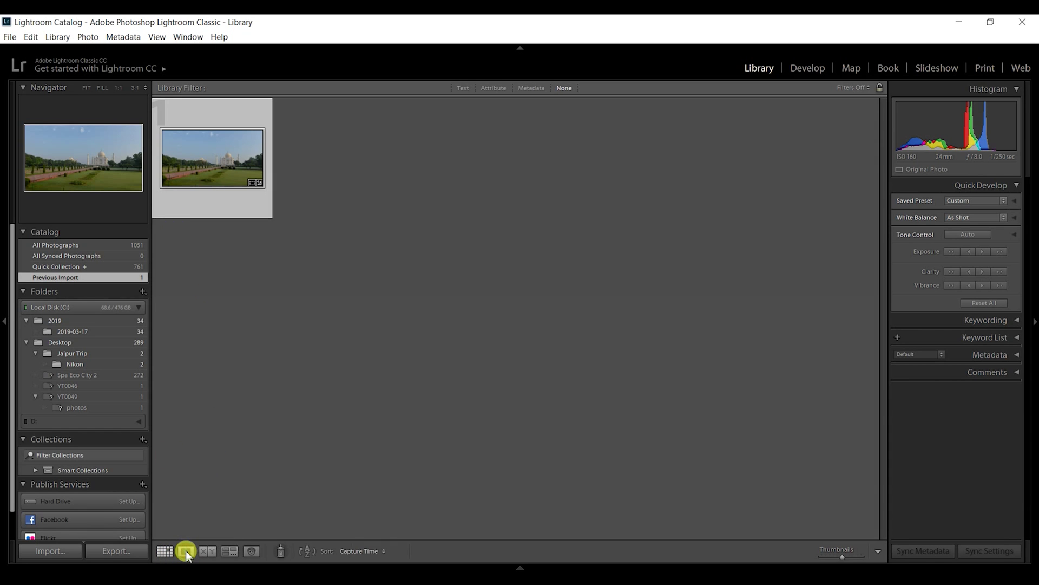
pyautogui.click(184, 554)
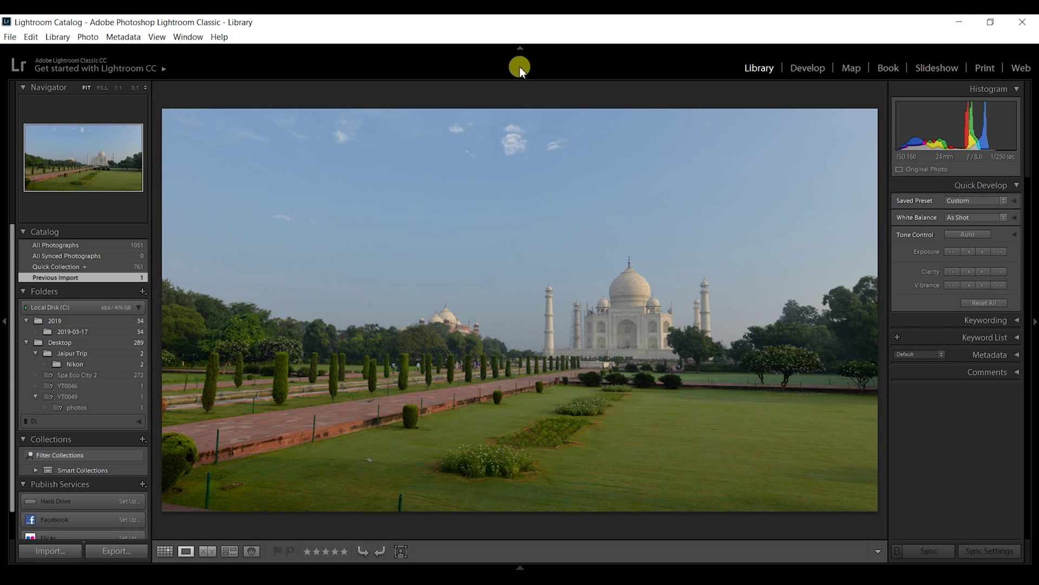
# - Try Auto and Custom white balance in Quick Develop, restore As Shot, then enter Develop
pyautogui.click(763, 70)
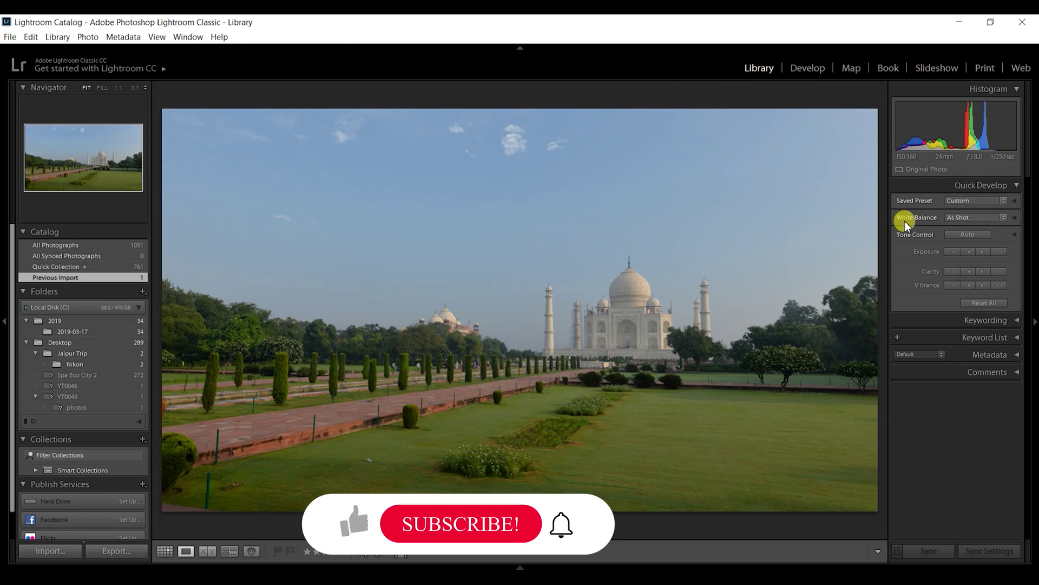
pyautogui.click(1005, 218)
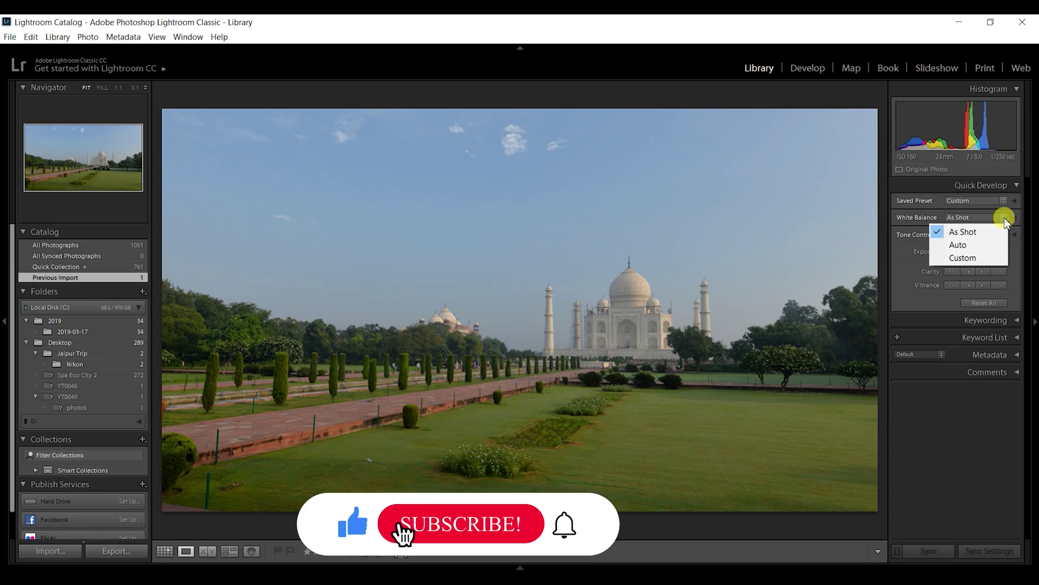
pyautogui.click(962, 245)
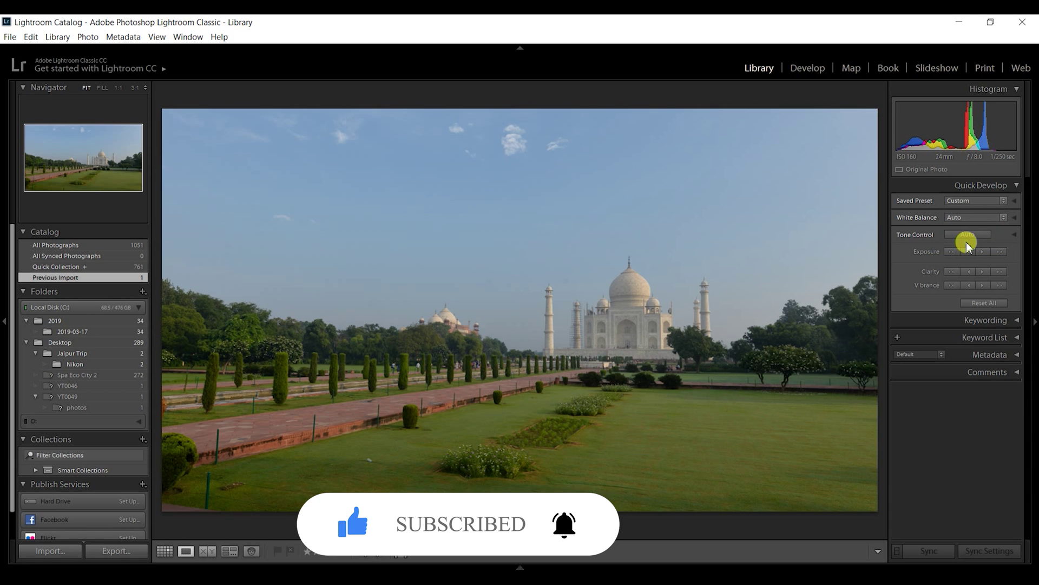
pyautogui.click(996, 222)
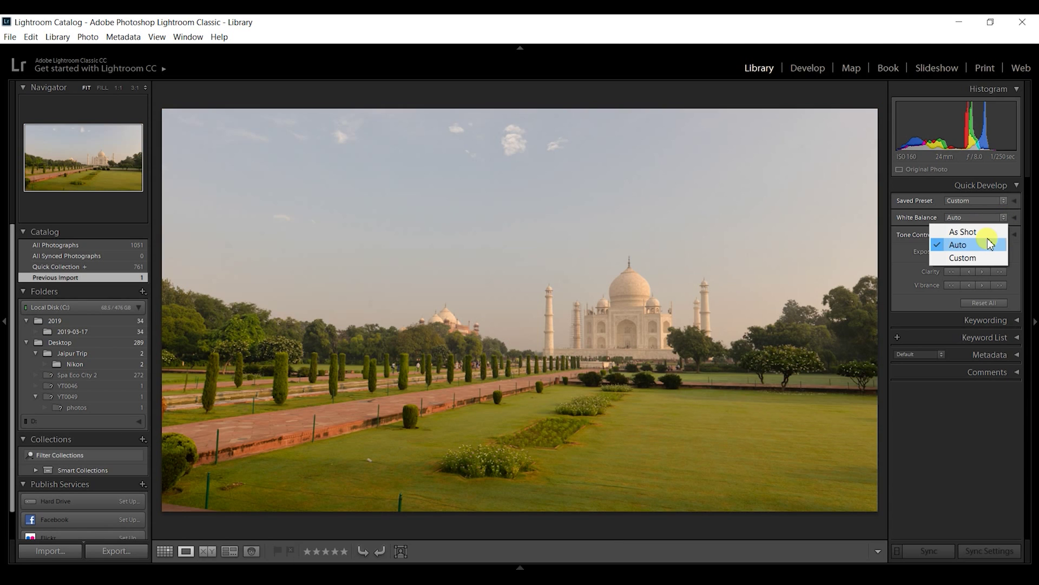
pyautogui.click(984, 258)
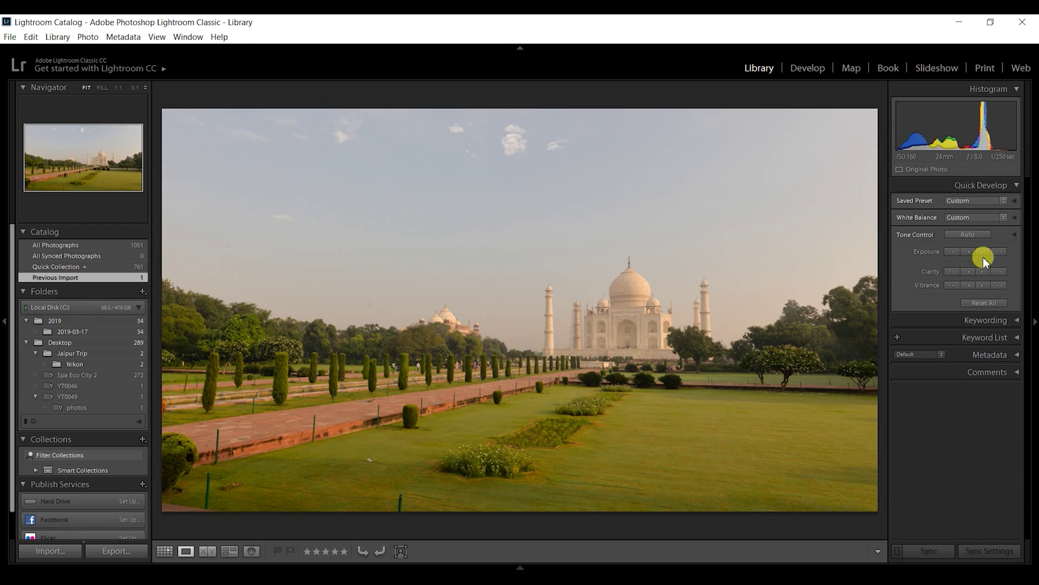
pyautogui.click(1003, 220)
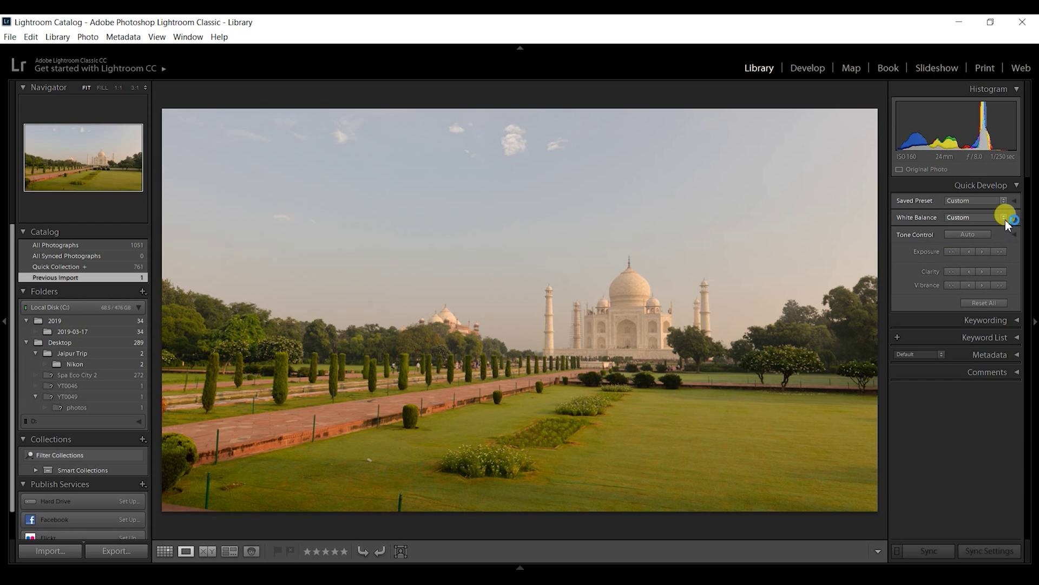
pyautogui.click(1005, 219)
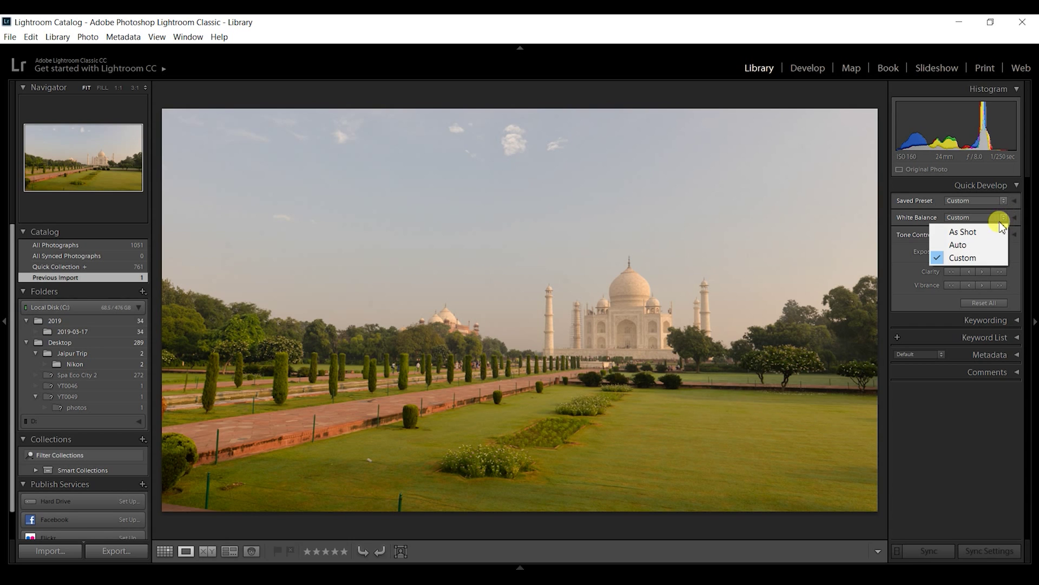
pyautogui.click(998, 231)
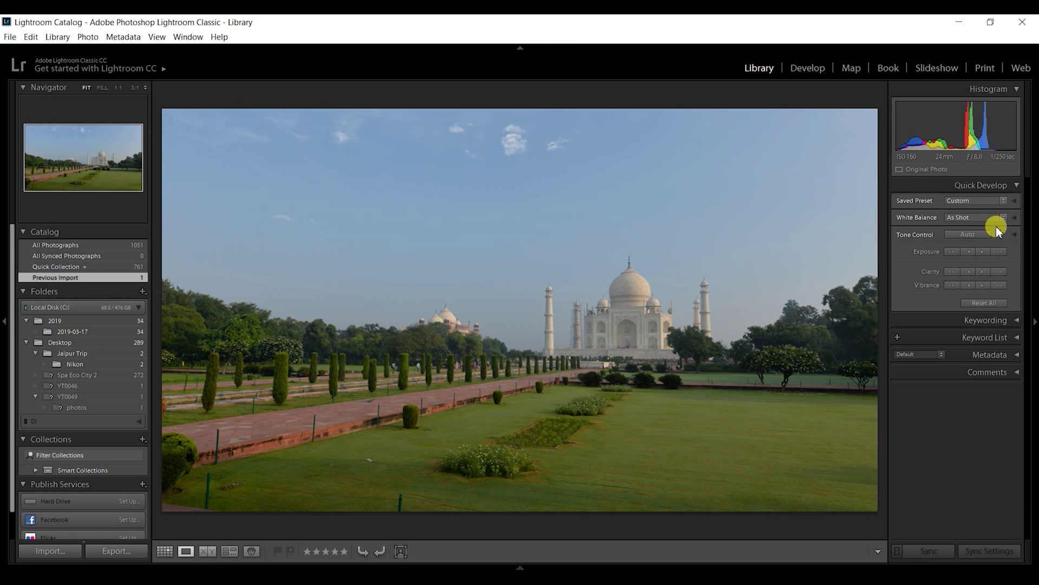
pyautogui.press('d')
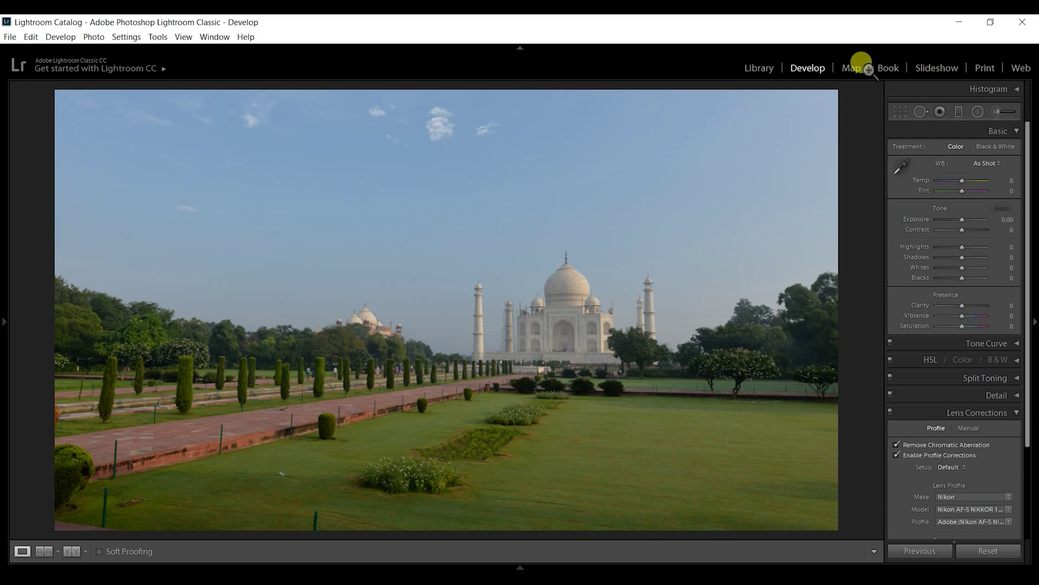
# - Hide the module picker, toggle Before/After, and pick up the white balance eyedropper
pyautogui.click(521, 47)
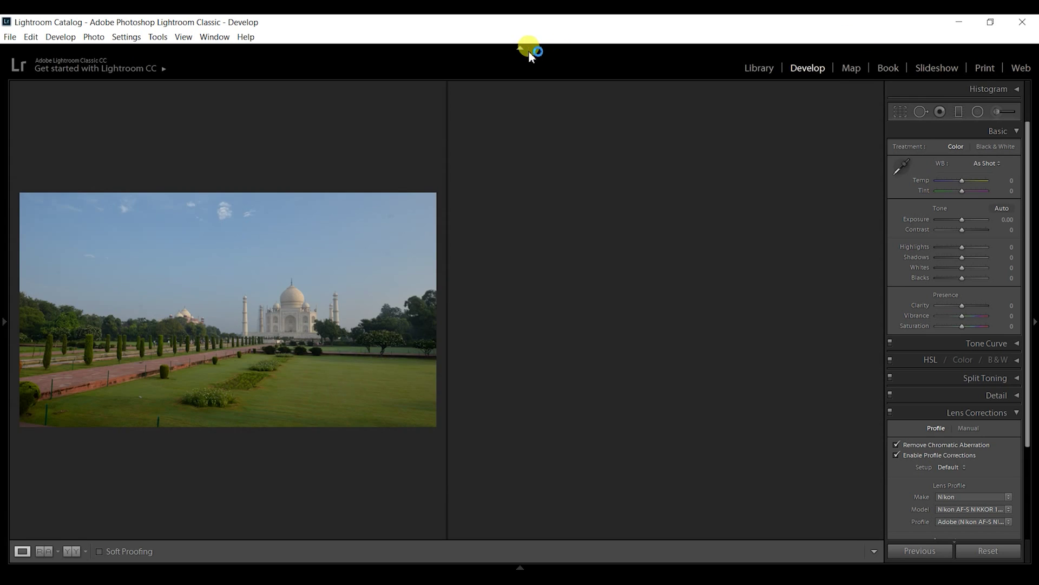
pyautogui.click(528, 47)
pyautogui.press('y')
pyautogui.press('y')
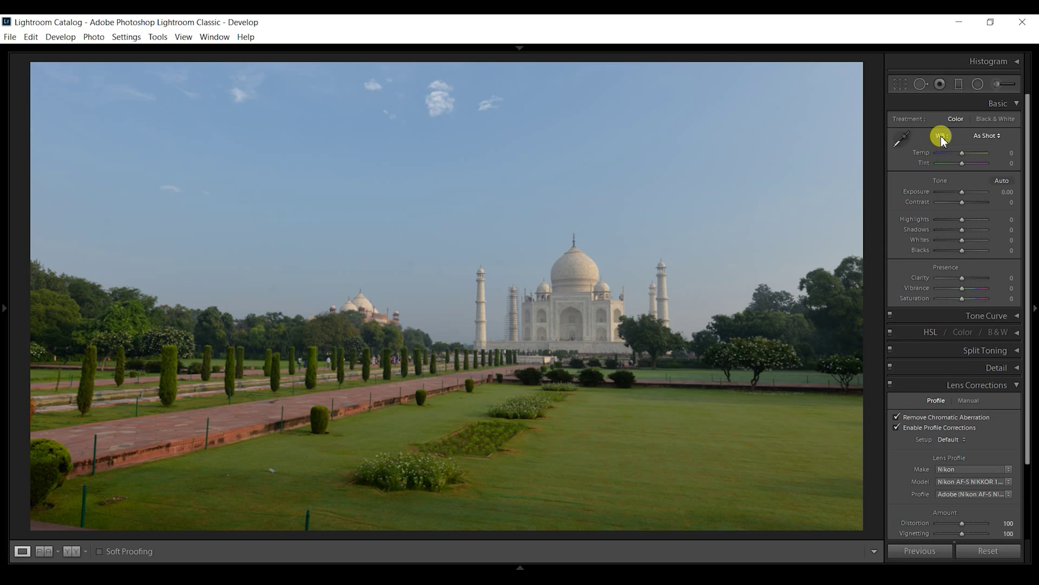
pyautogui.click(902, 138)
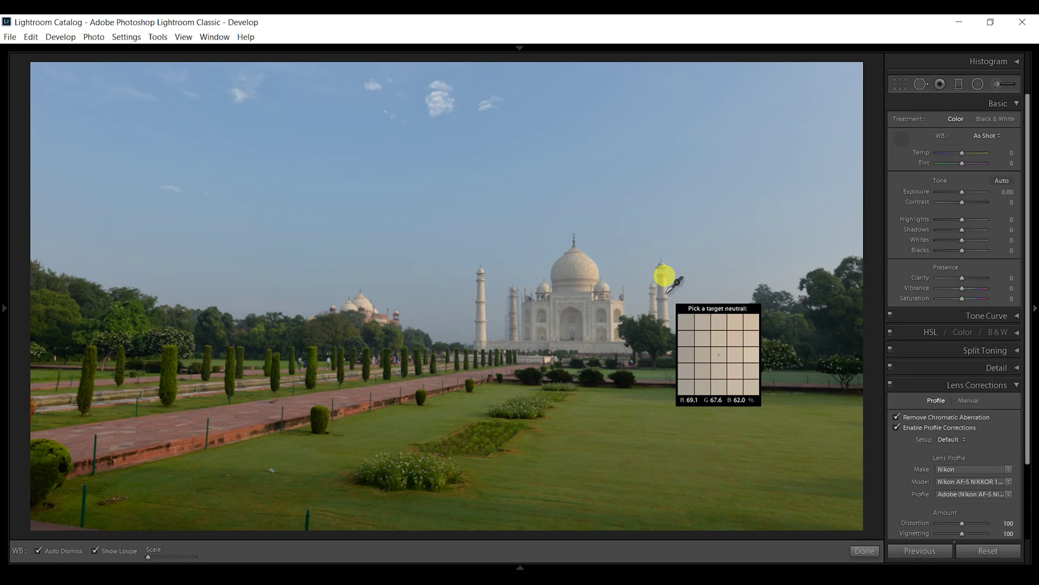
# - Sample a neutral spot by the right minaret (Temp −25, Tint −3) and compare Before/After side by side
pyautogui.click(665, 277)
pyautogui.click(70, 553)
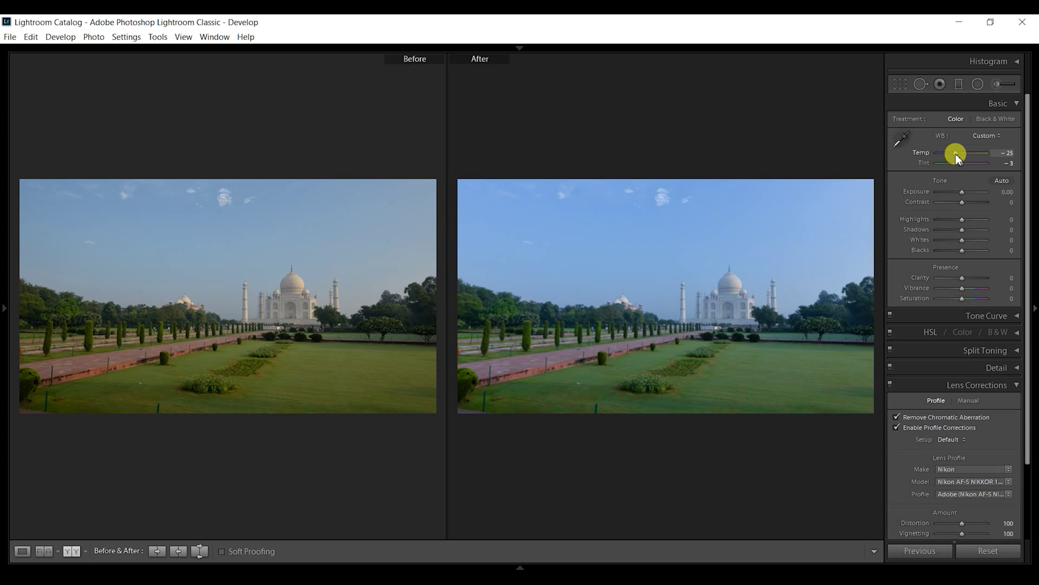
# - Test extreme Temp and Tint values, reset both, and settle on Temp +21, Tint 0
pyautogui.moveTo(952, 156); pyautogui.dragTo(933, 156)
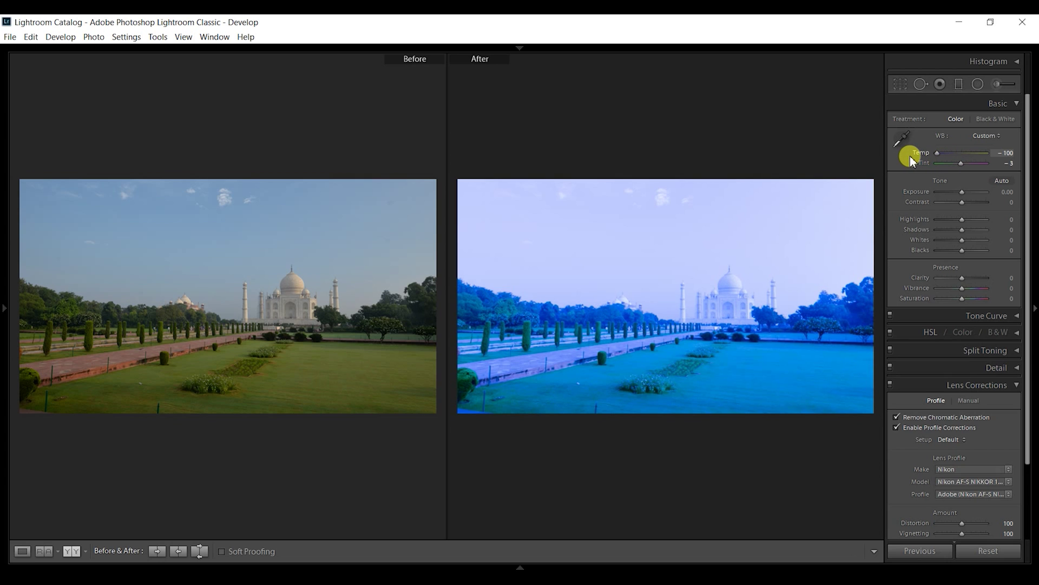
pyautogui.moveTo(943, 159); pyautogui.dragTo(1001, 158)
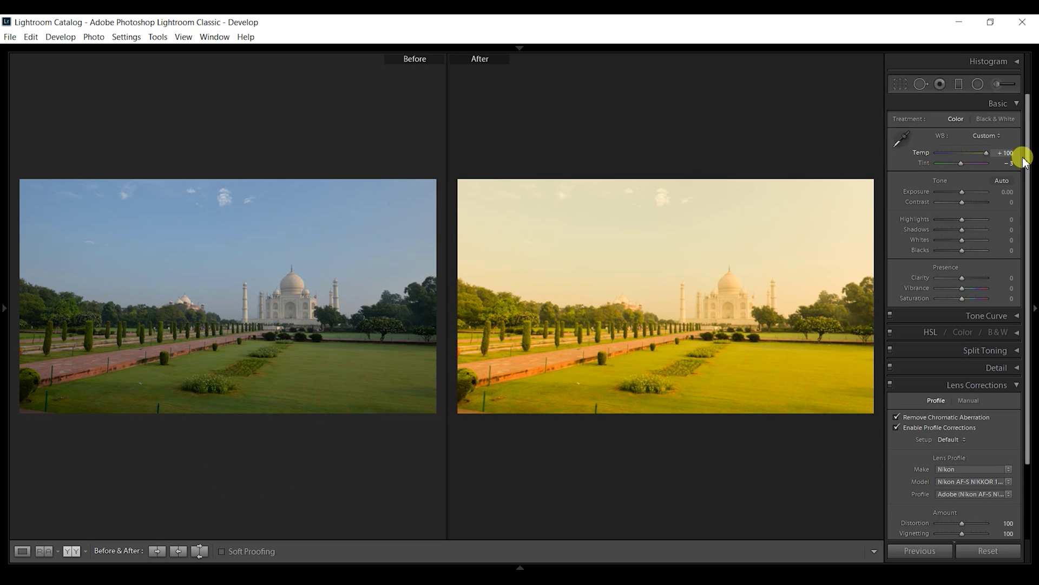
pyautogui.doubleClick(984, 156)
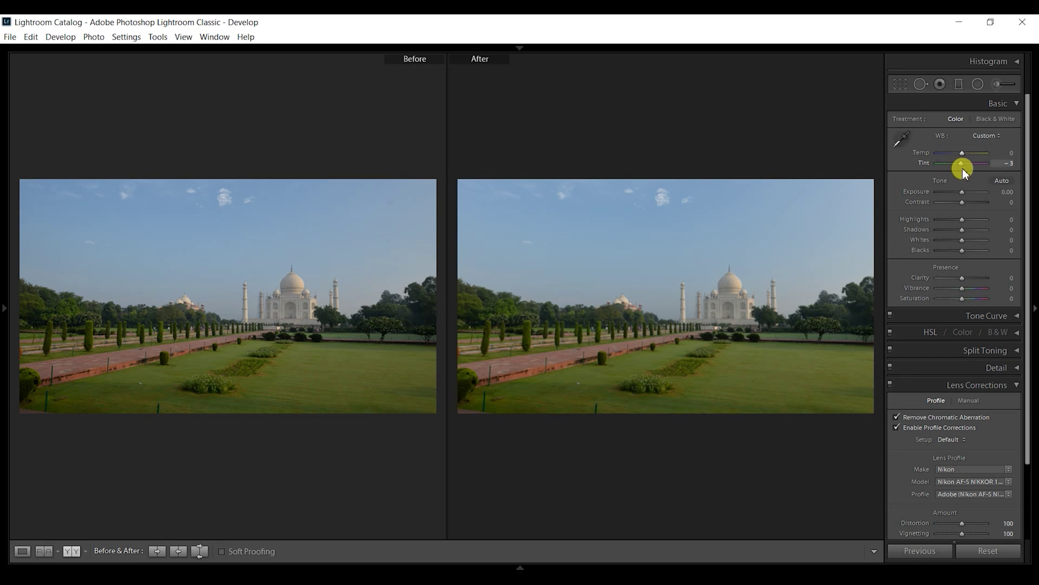
pyautogui.moveTo(946, 170); pyautogui.dragTo(938, 170)
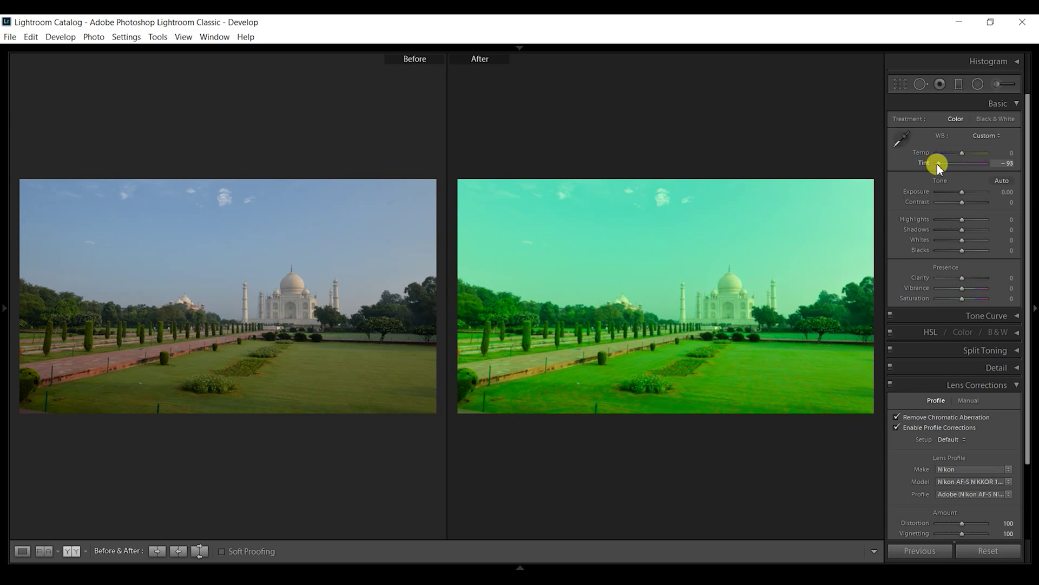
pyautogui.moveTo(943, 165); pyautogui.dragTo(994, 166)
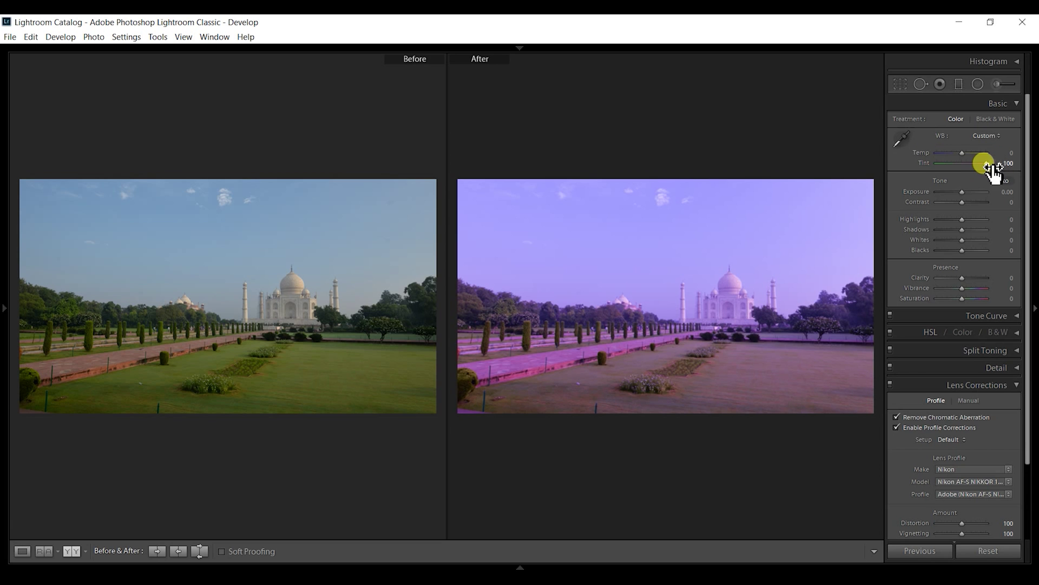
pyautogui.doubleClick(988, 164)
pyautogui.moveTo(962, 154); pyautogui.dragTo(966, 153)
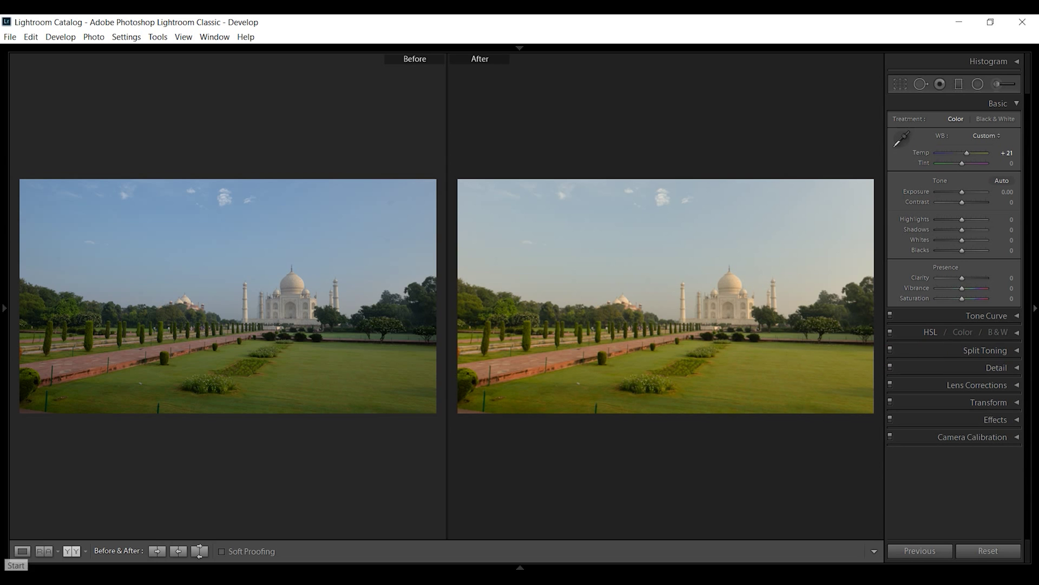
# - Set Vibrance +25, Saturation +10 and Highlights −100, then pick the Graduated Filter tool
pyautogui.click(21, 551)
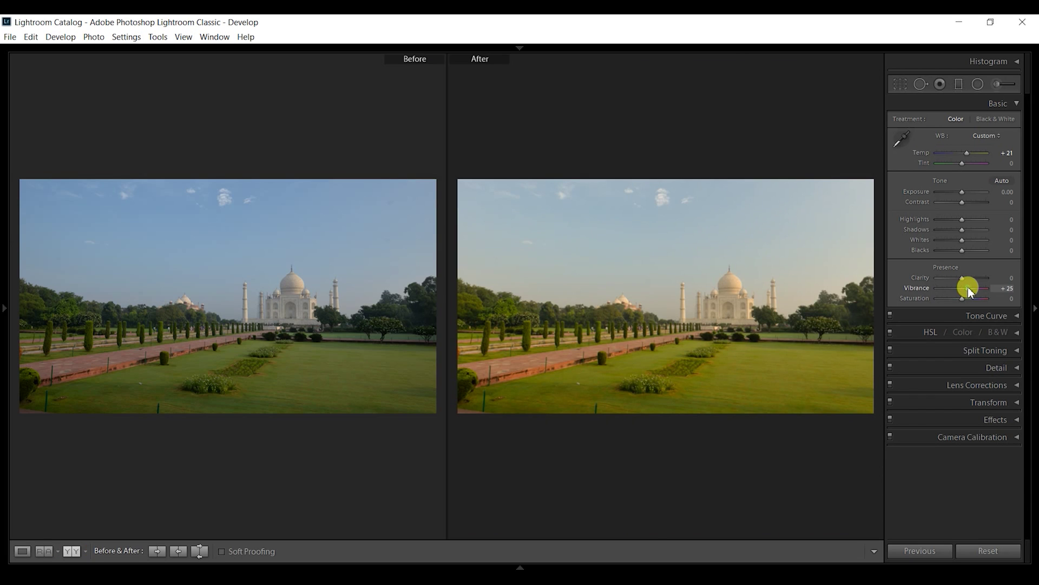
pyautogui.moveTo(961, 300); pyautogui.dragTo(964, 300)
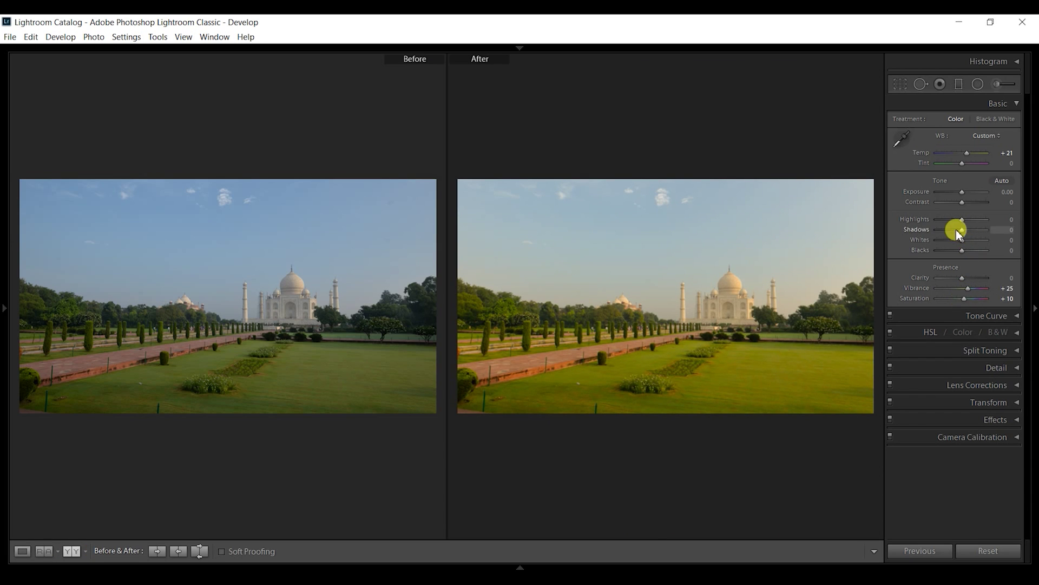
pyautogui.moveTo(945, 221); pyautogui.dragTo(938, 222)
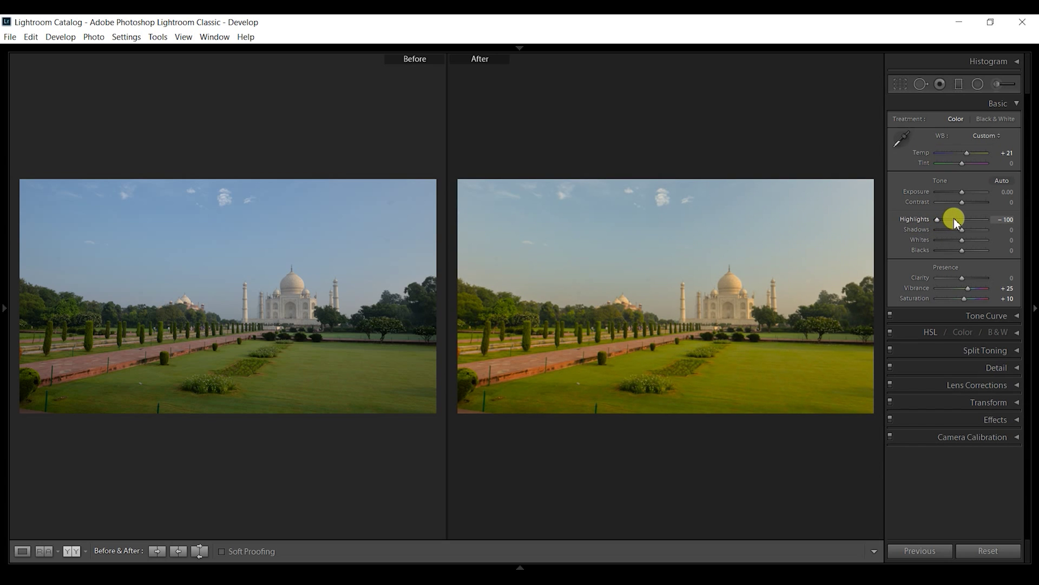
pyautogui.click(959, 84)
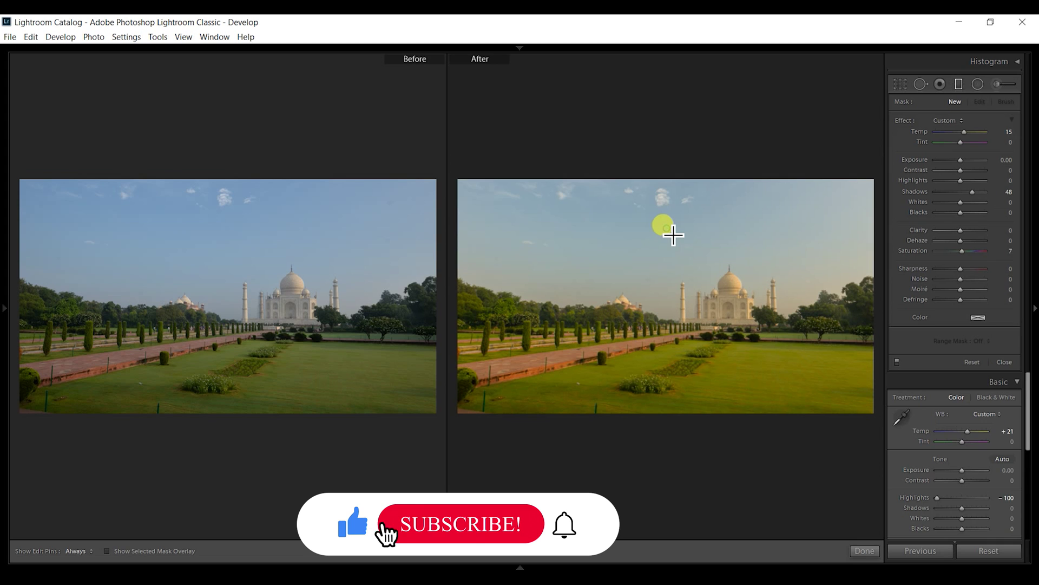
# - Add a sky graduated filter with Exposure −0.61, Saturation 37, slightly cooler Temp/Tint, extended to the horizon
pyautogui.moveTo(673, 235); pyautogui.dragTo(671, 313)
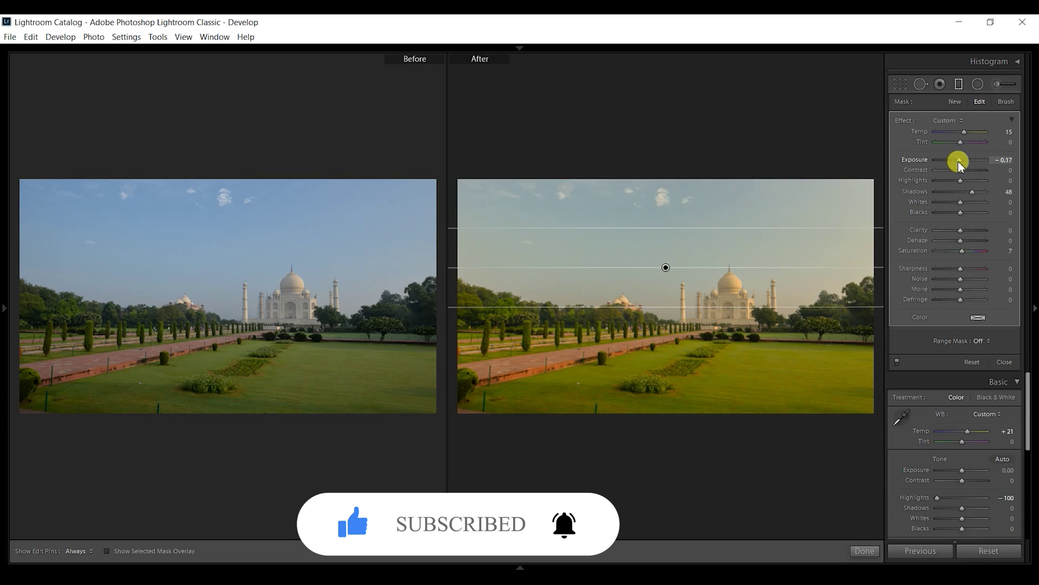
pyautogui.moveTo(959, 162); pyautogui.dragTo(957, 161)
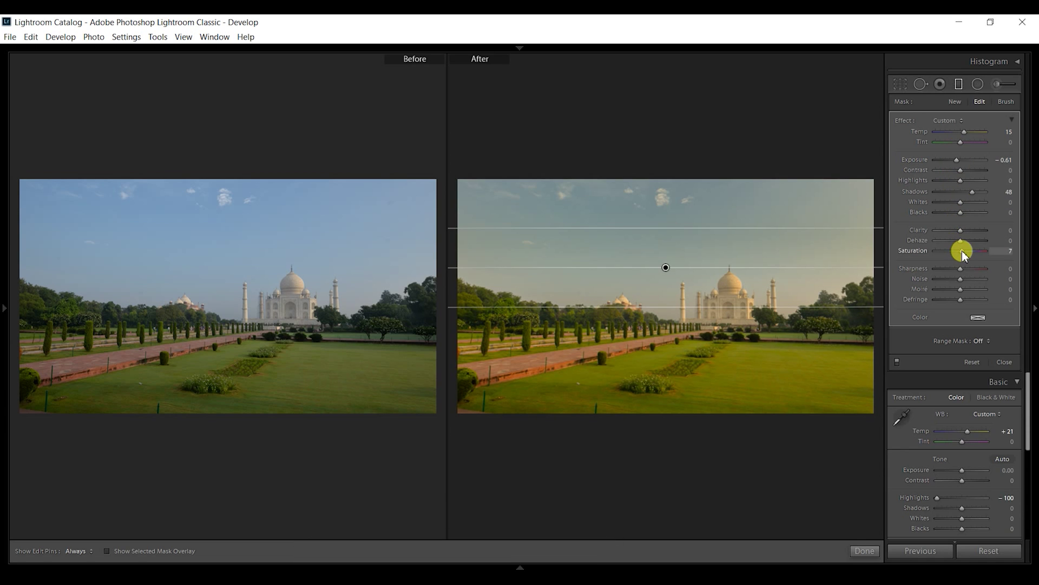
pyautogui.moveTo(968, 254); pyautogui.dragTo(975, 255)
pyautogui.moveTo(967, 142); pyautogui.dragTo(966, 142)
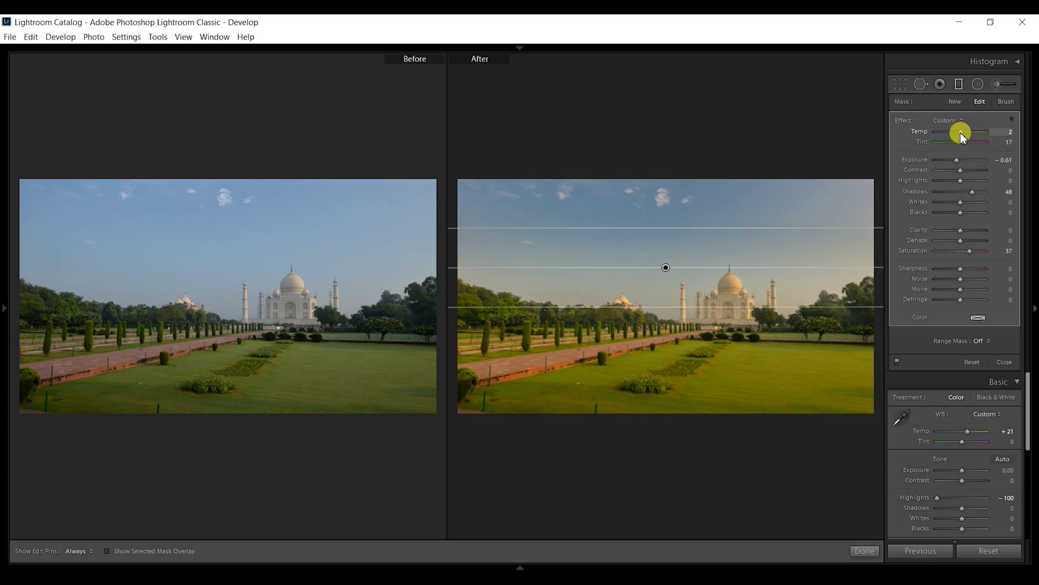
pyautogui.moveTo(962, 132); pyautogui.dragTo(960, 133)
pyautogui.moveTo(665, 267); pyautogui.dragTo(666, 292)
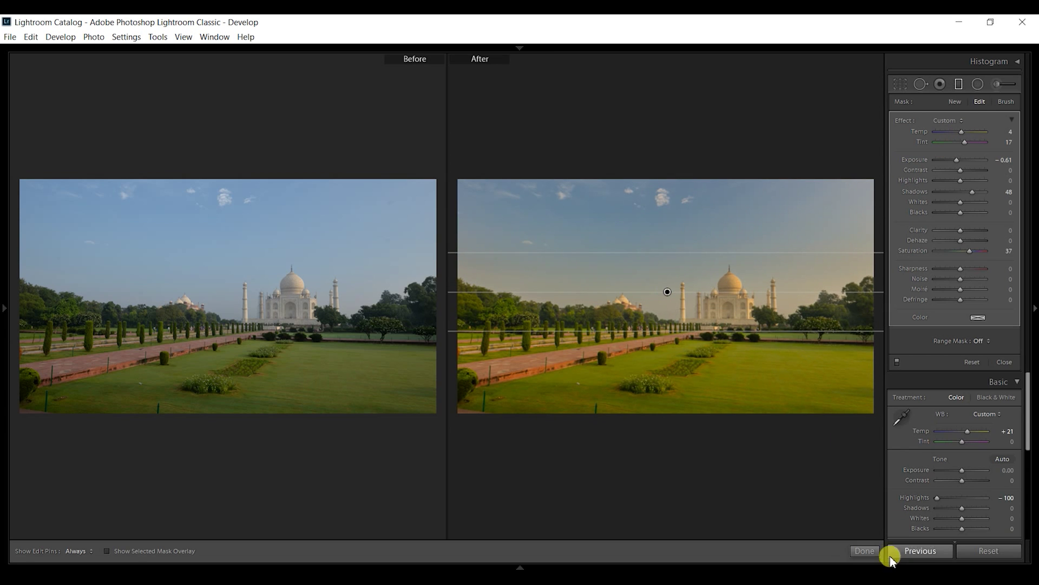
pyautogui.click(865, 551)
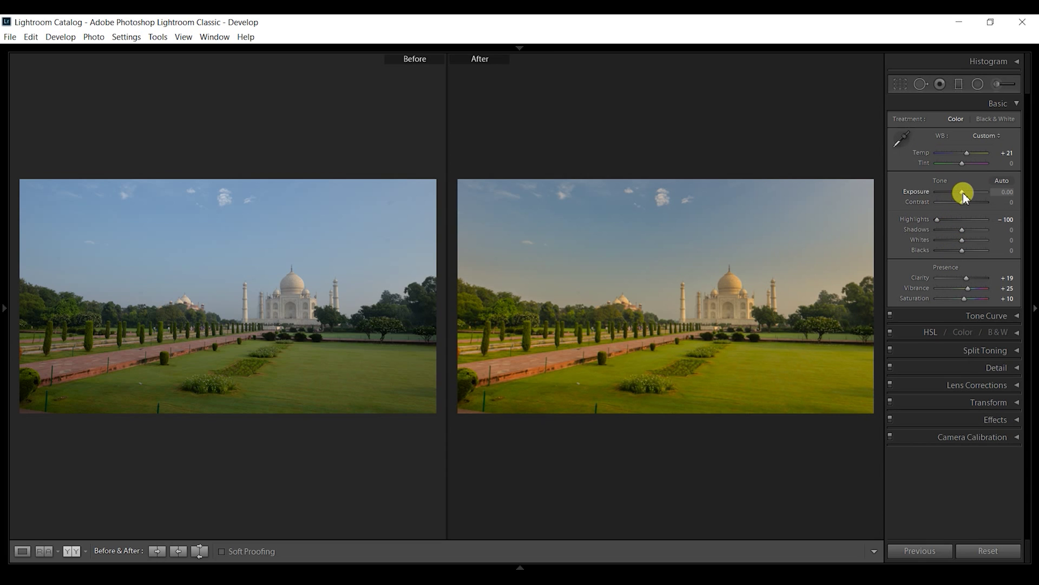
# - Brighten Exposure to +0.17 and show the edited photo alone in Loupe view
pyautogui.moveTo(966, 196); pyautogui.dragTo(967, 196)
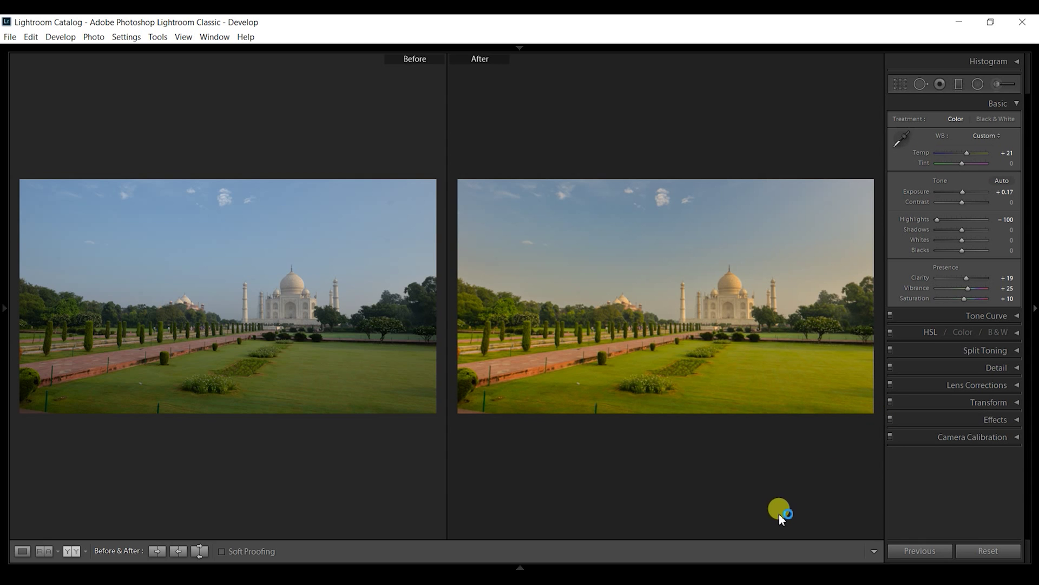
pyautogui.click(22, 552)
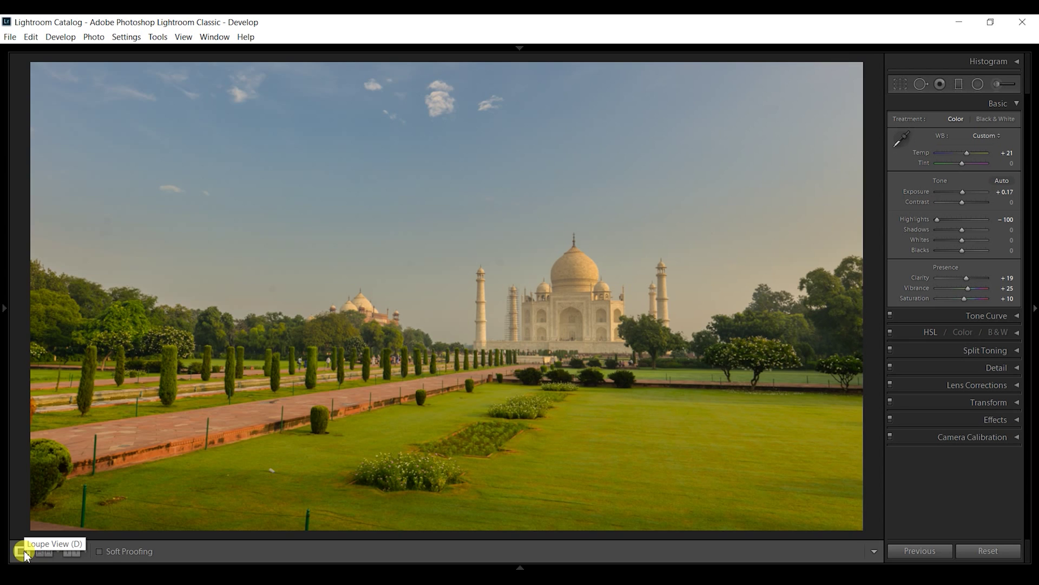
# - Compare the edit against the original, then set white balance to Tint +21 and Temp +10
pyautogui.press('y')
pyautogui.click(22, 552)
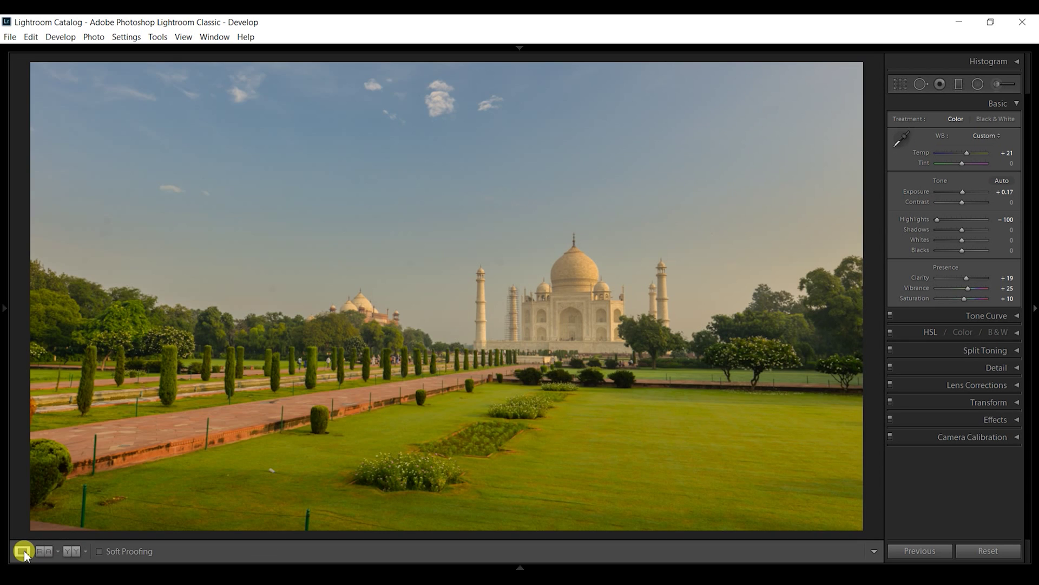
pyautogui.press('\\')
pyautogui.press('\\')
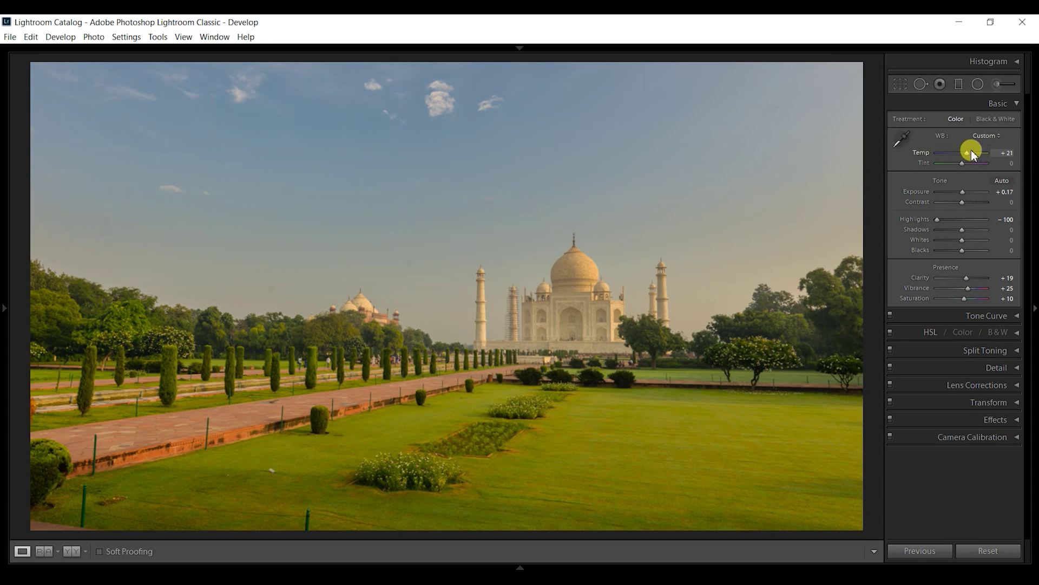
pyautogui.moveTo(963, 165); pyautogui.dragTo(966, 165)
pyautogui.moveTo(969, 152); pyautogui.dragTo(965, 151)
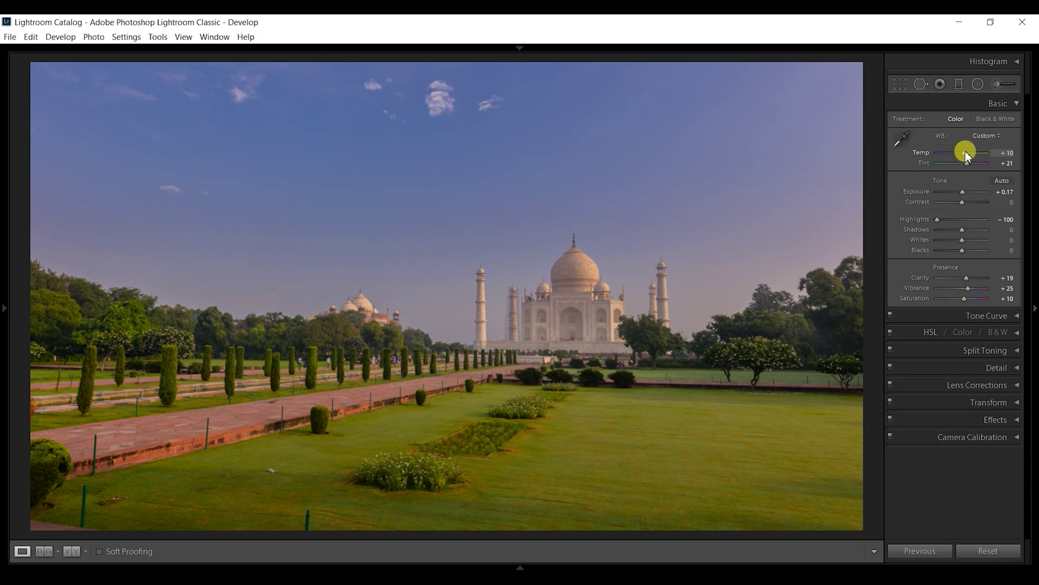